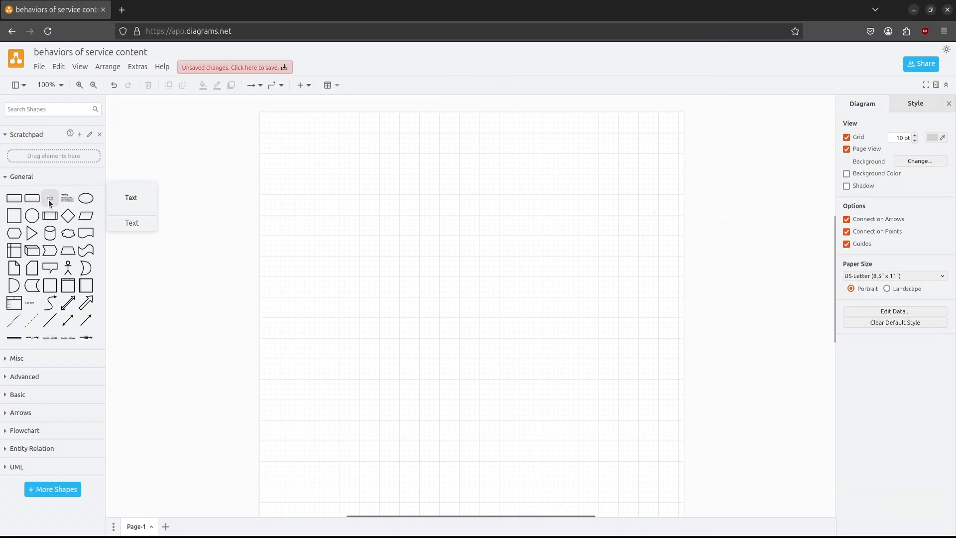
Add a text element near the top of the page reading "Behaviors of service content"
left_click_drag(48, 199, 312, 144)
type("Behav")
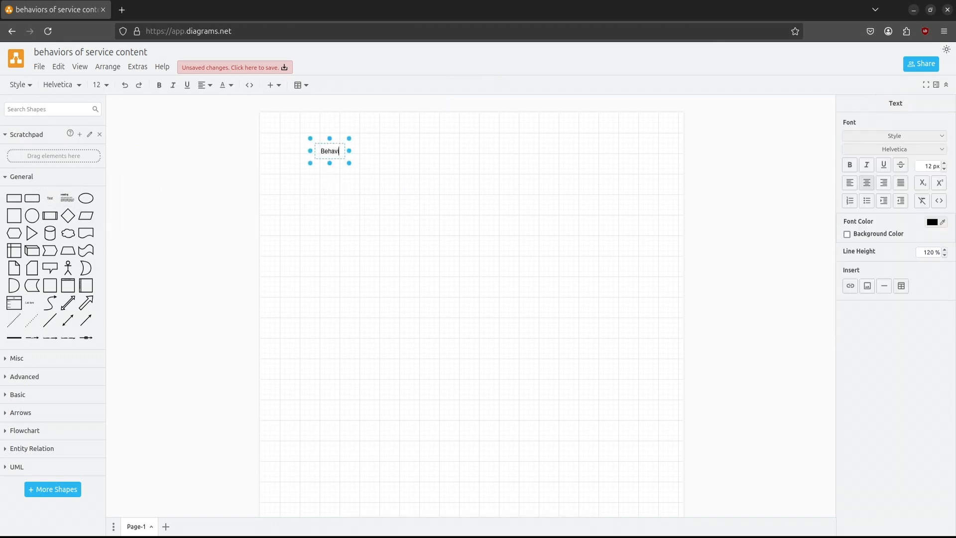
type("iors ")
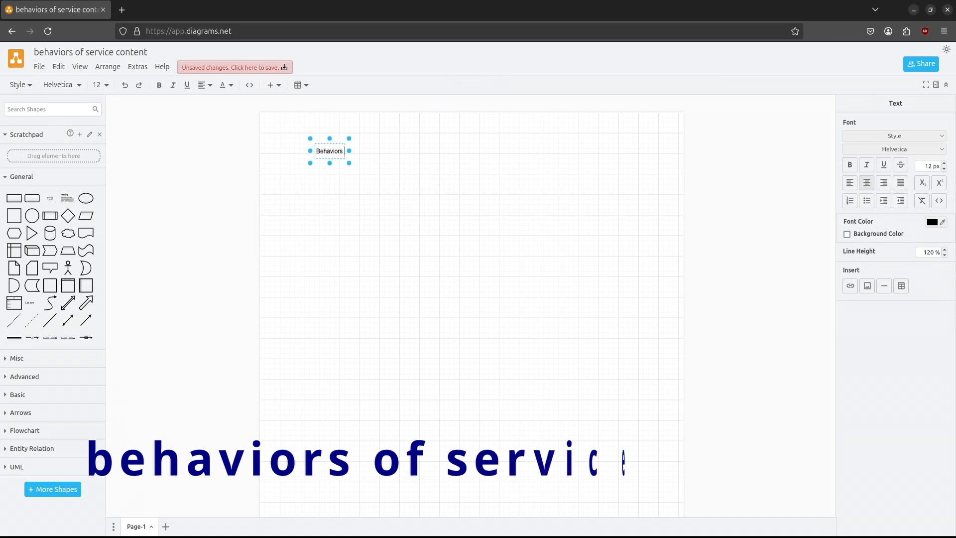
type("of service")
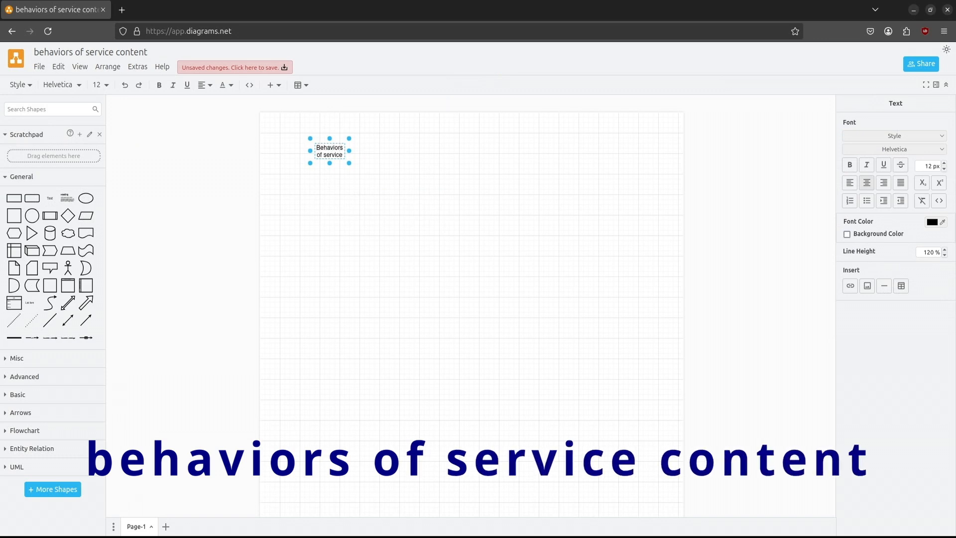
type(" content")
Format the title text as 40 px bold and widen its box so the title fits on one line
key("ctrl+a")
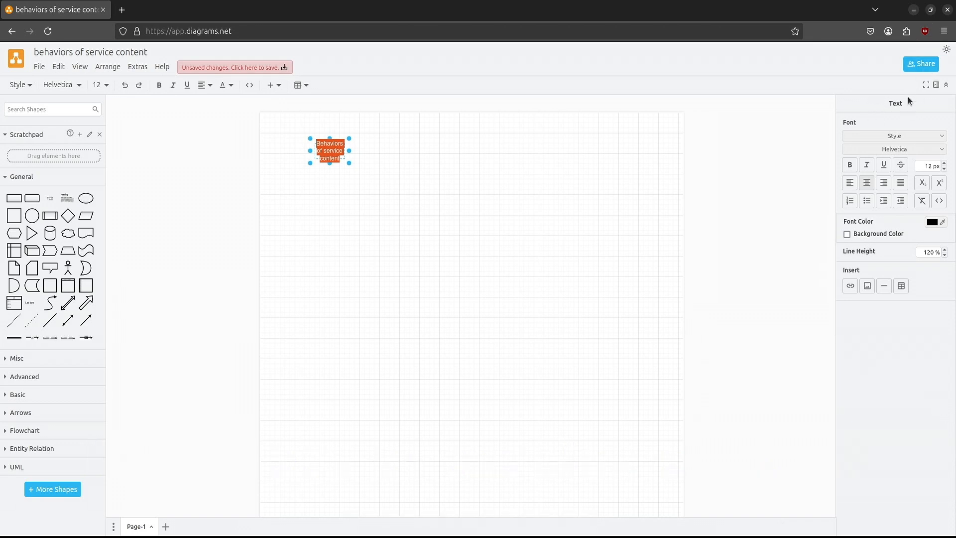
left_click(934, 166)
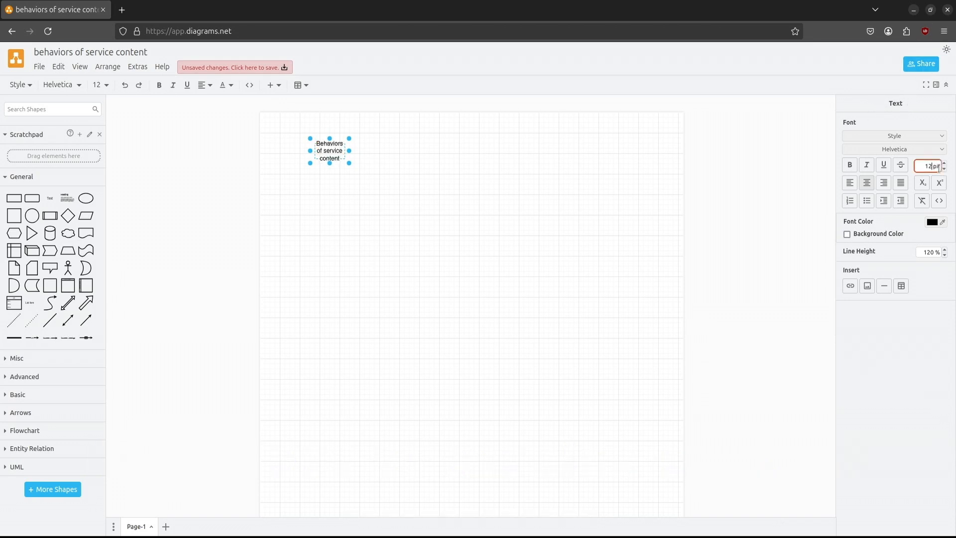
key("BackSpace")
key("BackSpace")
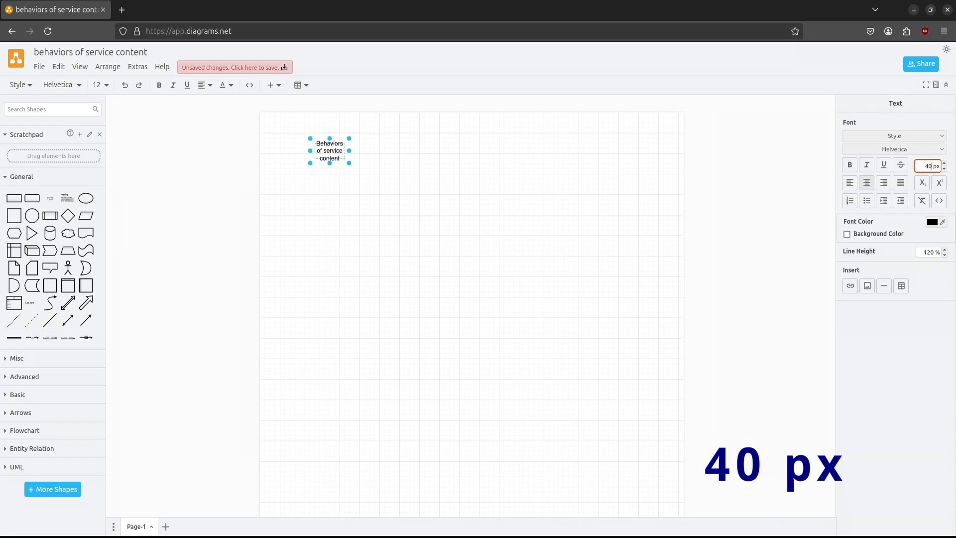
key("Return")
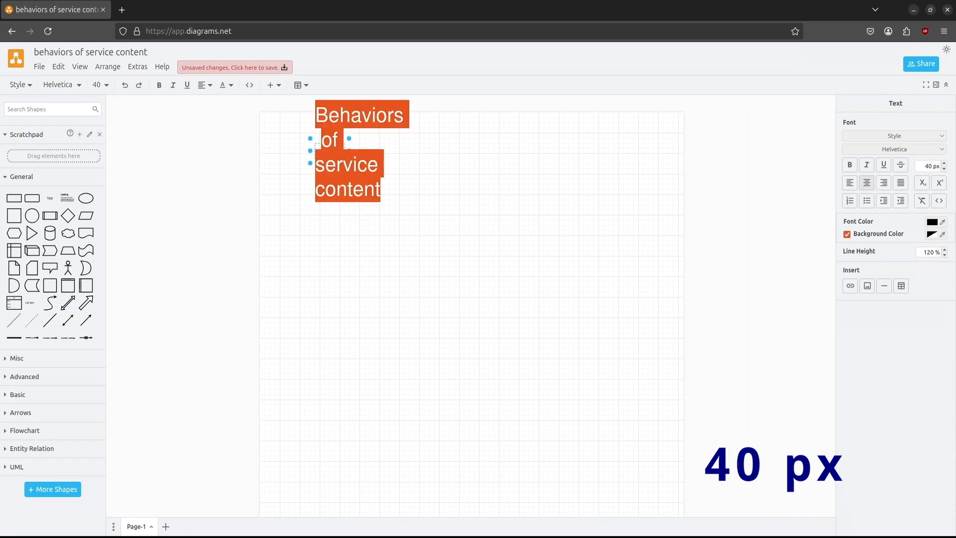
left_click(851, 165)
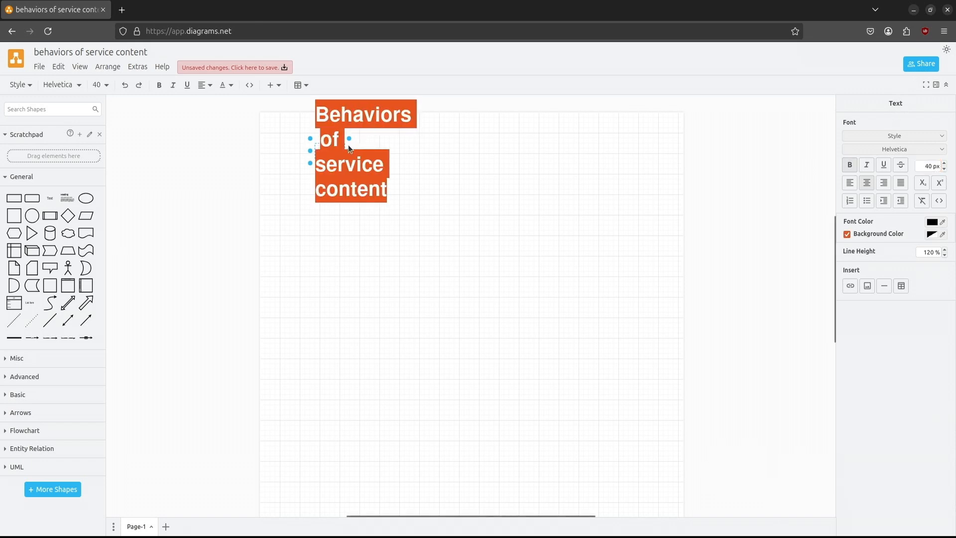
left_click_drag(349, 150, 623, 157)
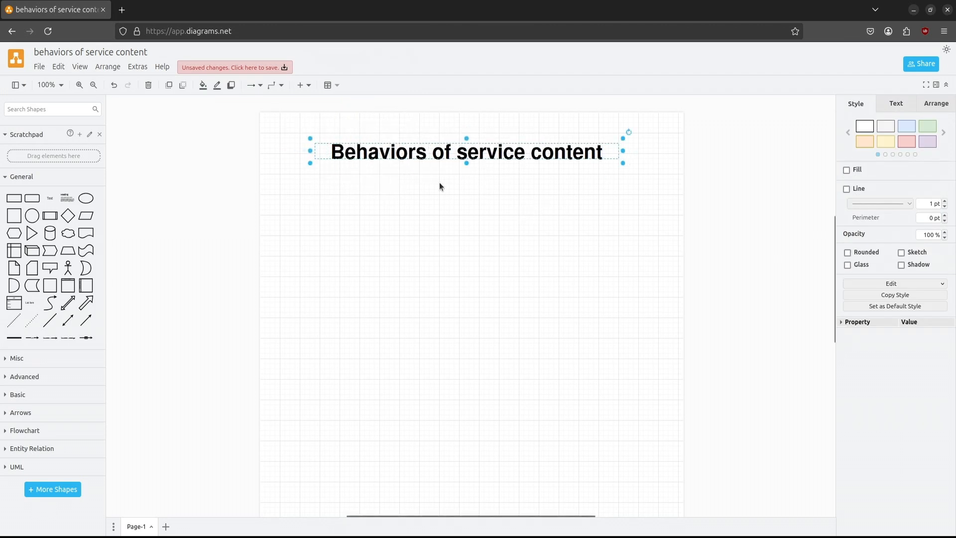
Add an Actor shape beside the page's left edge, below the title, and give it the Sketch style
mouse_move(68, 270)
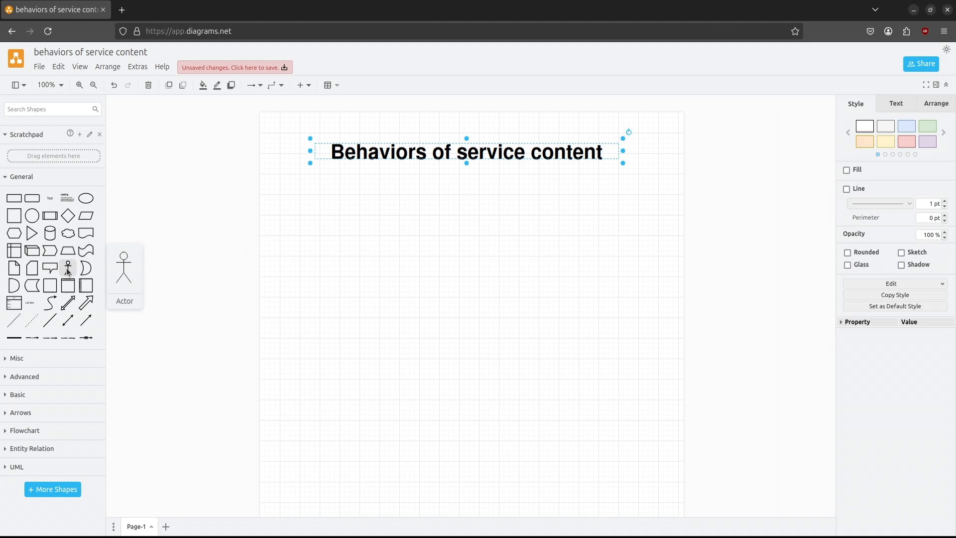
key("Escape")
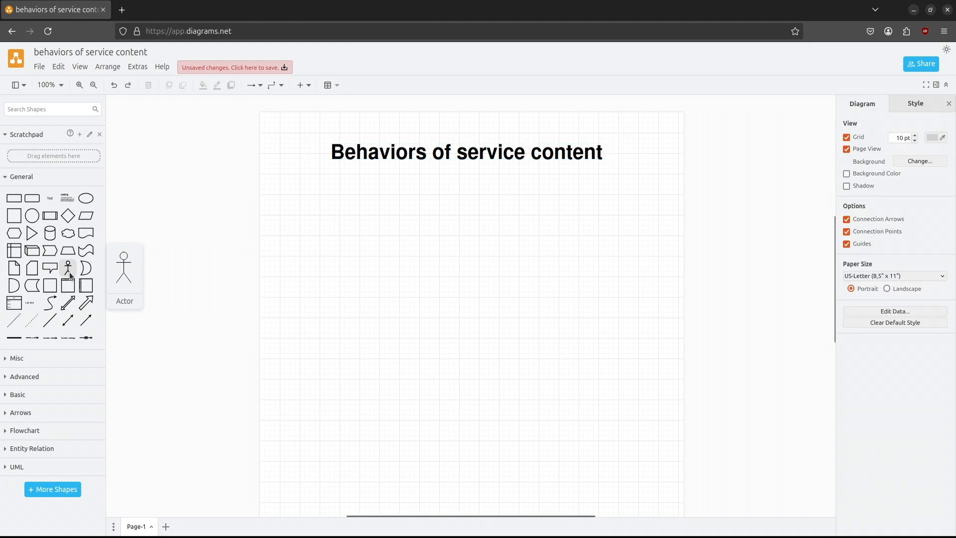
left_click(69, 272)
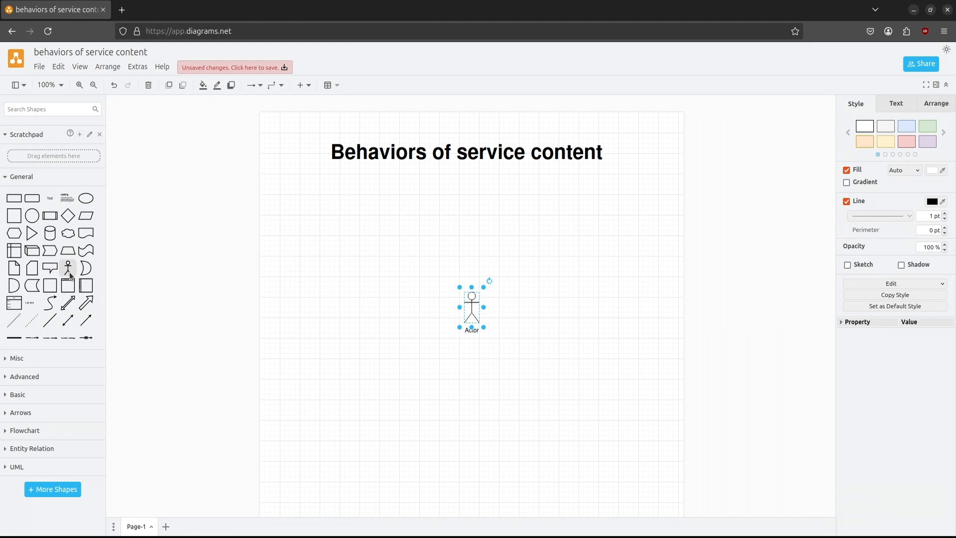
left_click_drag(471, 304, 290, 285)
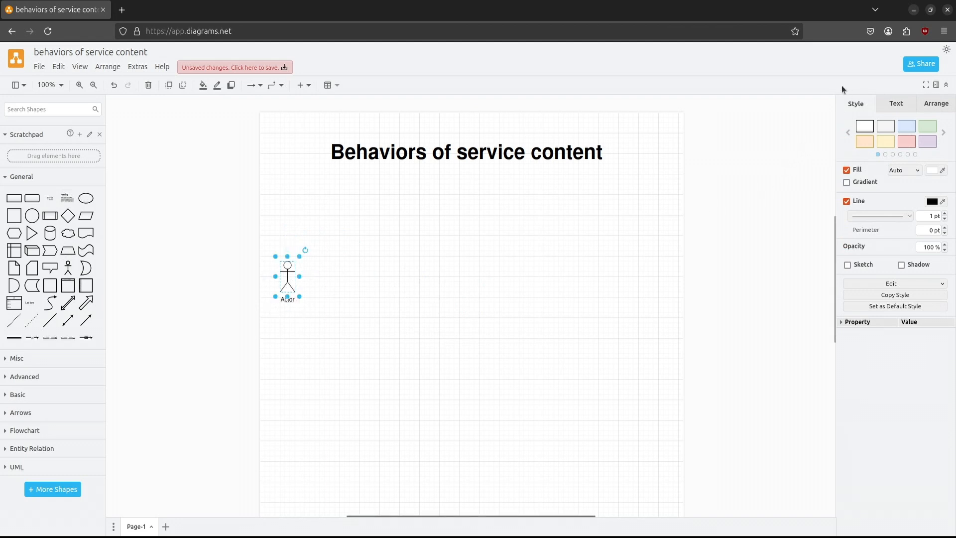
left_click(847, 265)
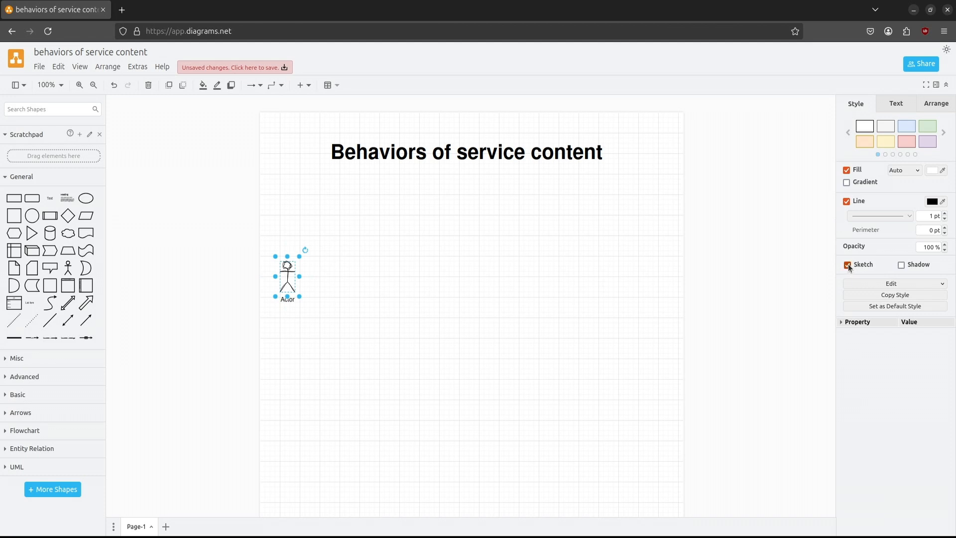
Change the actor's label to "user"
double_click(287, 278)
key("BackSpace")
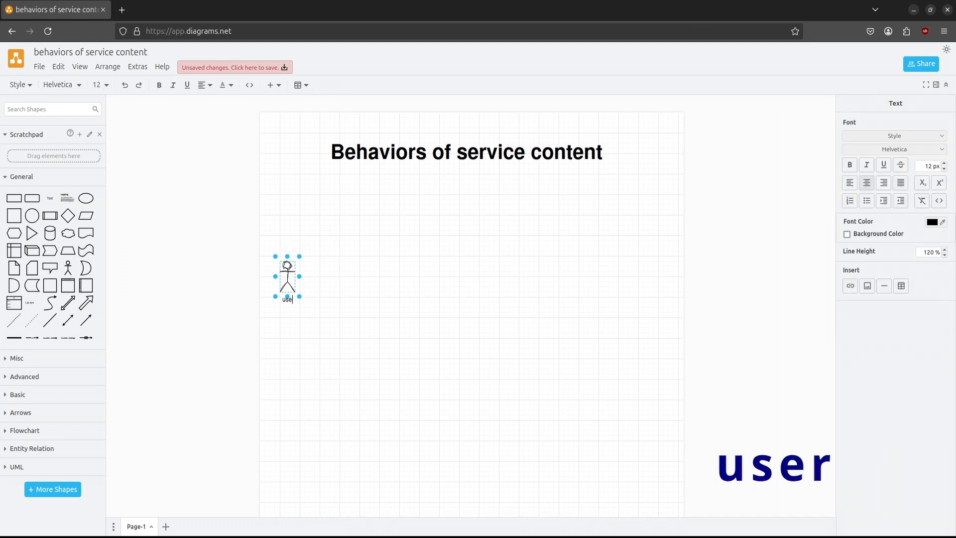
left_click(361, 275)
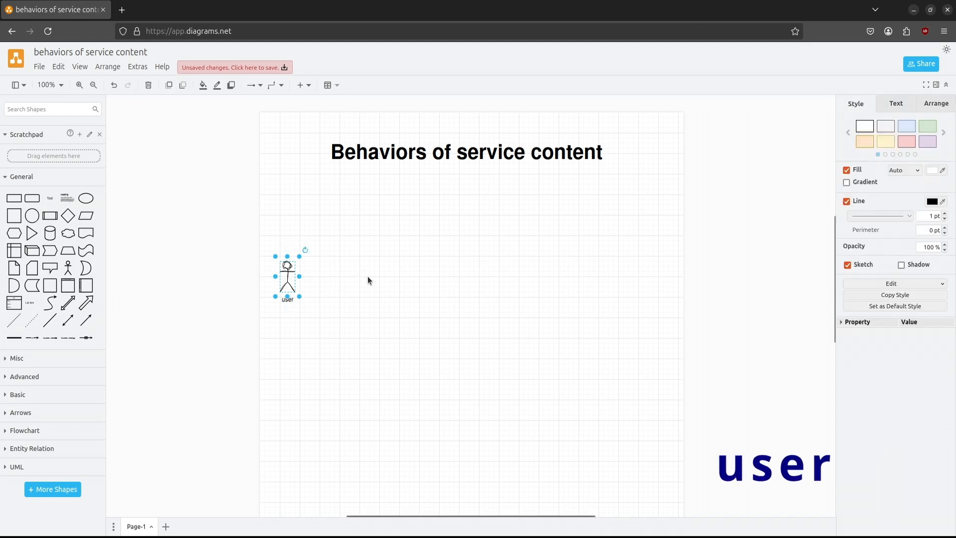
left_click(368, 276)
Add a large rectangle on the right half of the page, across from the user actor
mouse_move(14, 200)
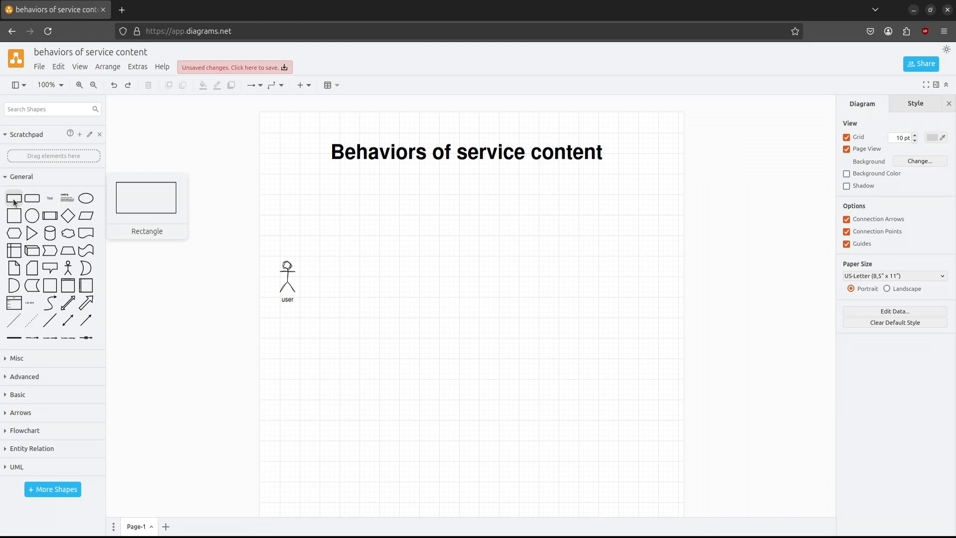
left_click(14, 201)
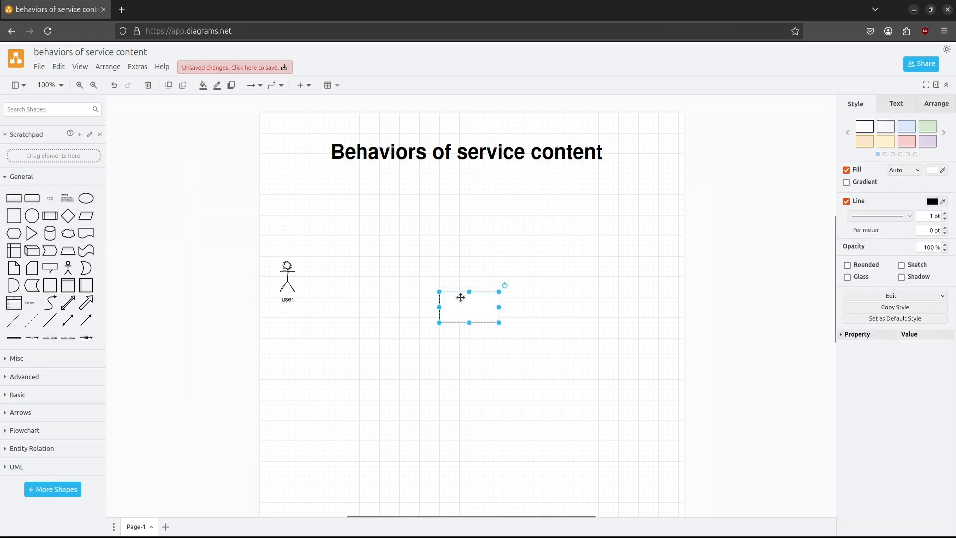
left_click_drag(474, 309, 494, 327)
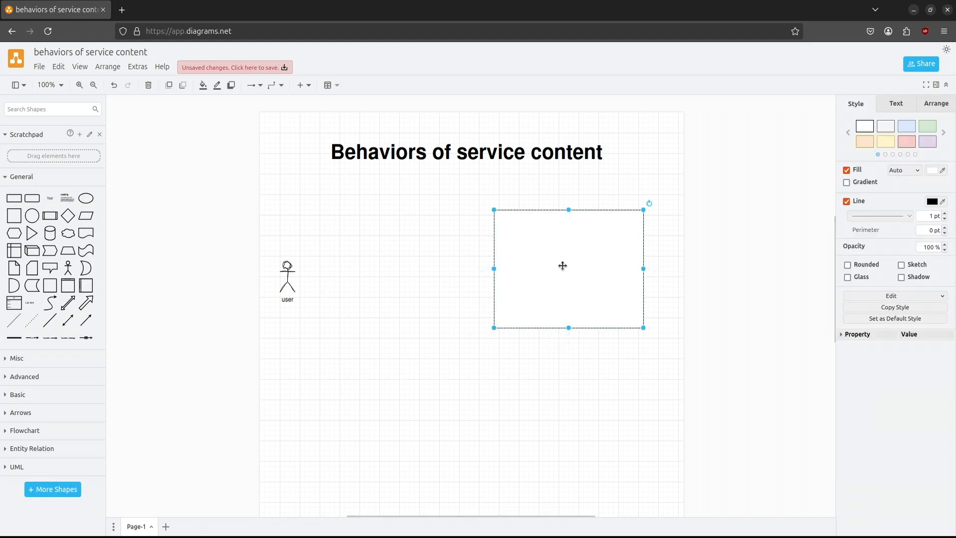
Label the large rectangle "service-content"
double_click(563, 265)
type("ser")
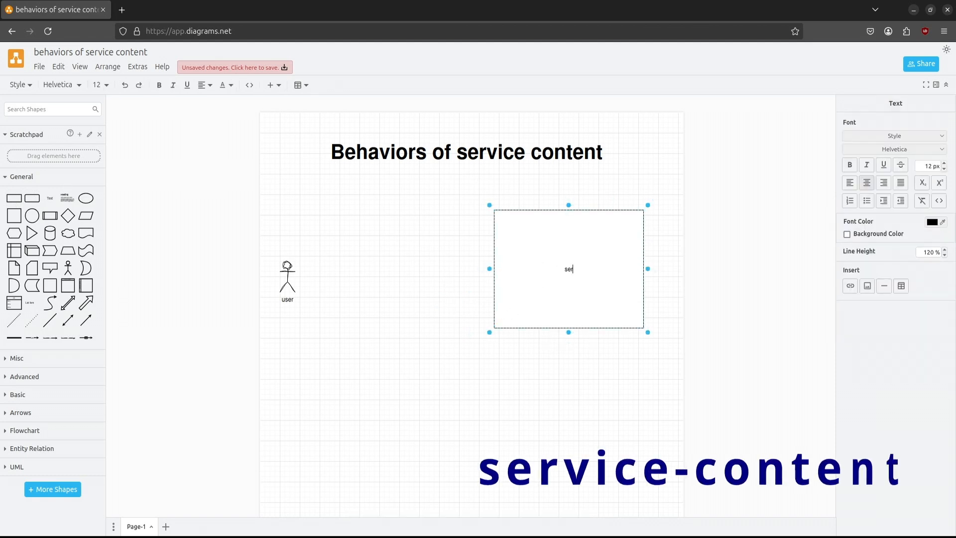
type("vice-content")
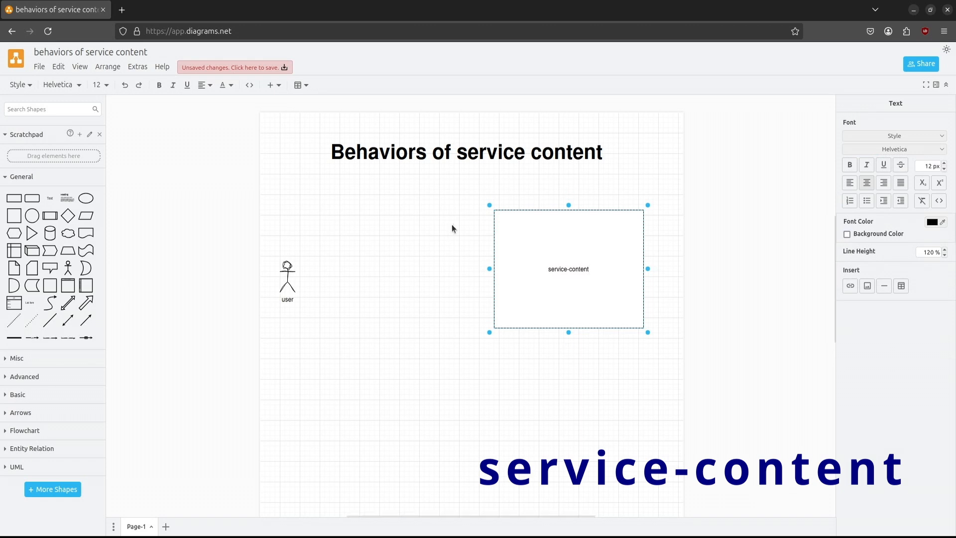
Format the service-content rectangle's label as 25 px bold
left_click_drag(462, 184, 657, 381)
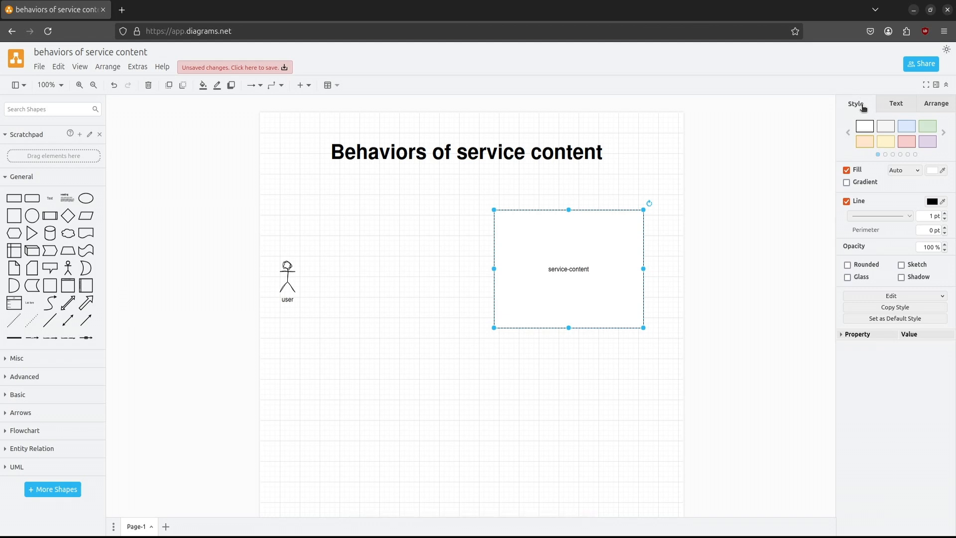
left_click(899, 104)
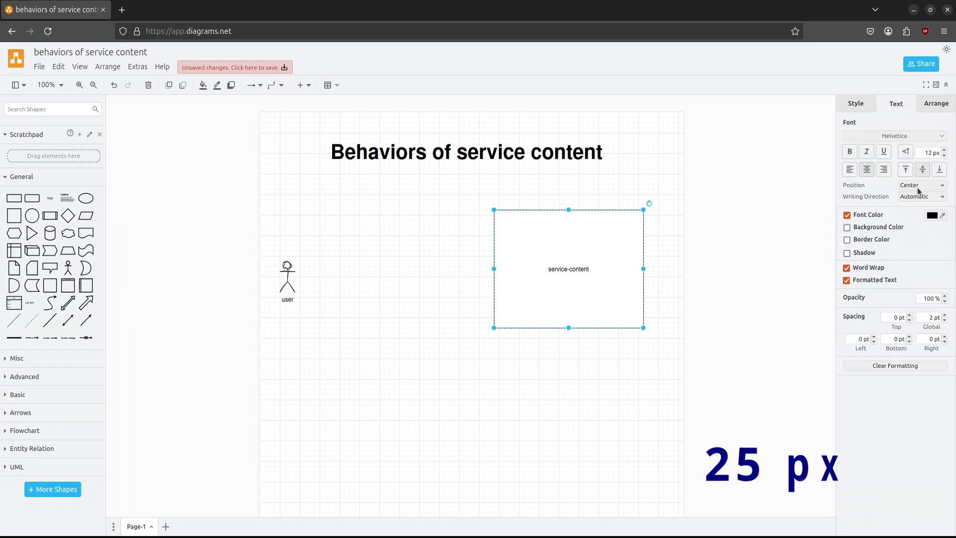
left_click(932, 152)
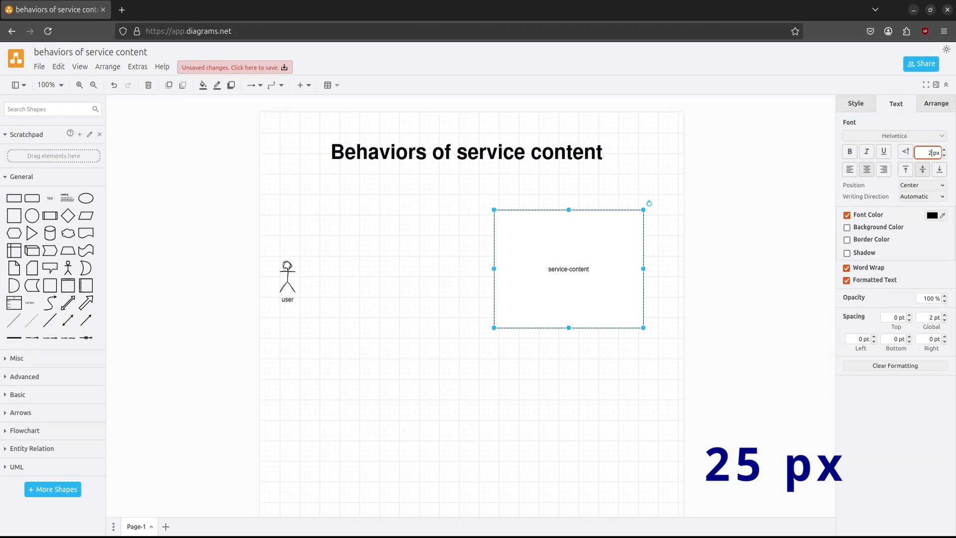
key("Return")
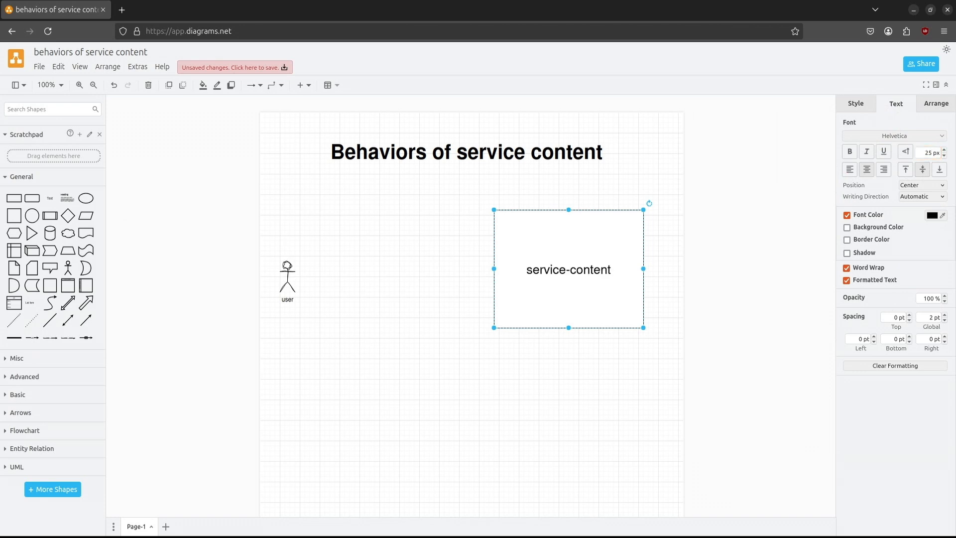
left_click(854, 153)
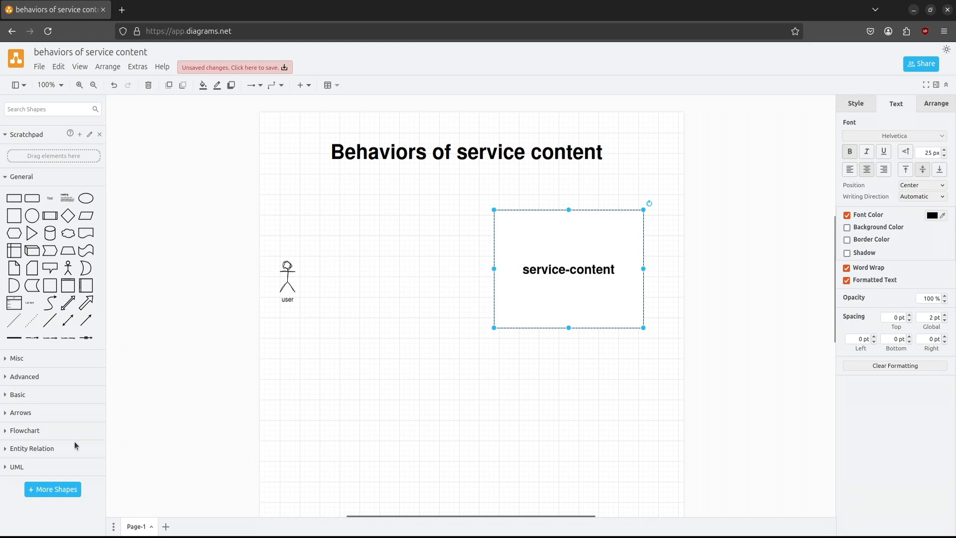
Place an Entity Relation entity shape with an attribute list between the user actor and the service-content rectangle
left_click(5, 450)
scroll(49, 423, "down", 3)
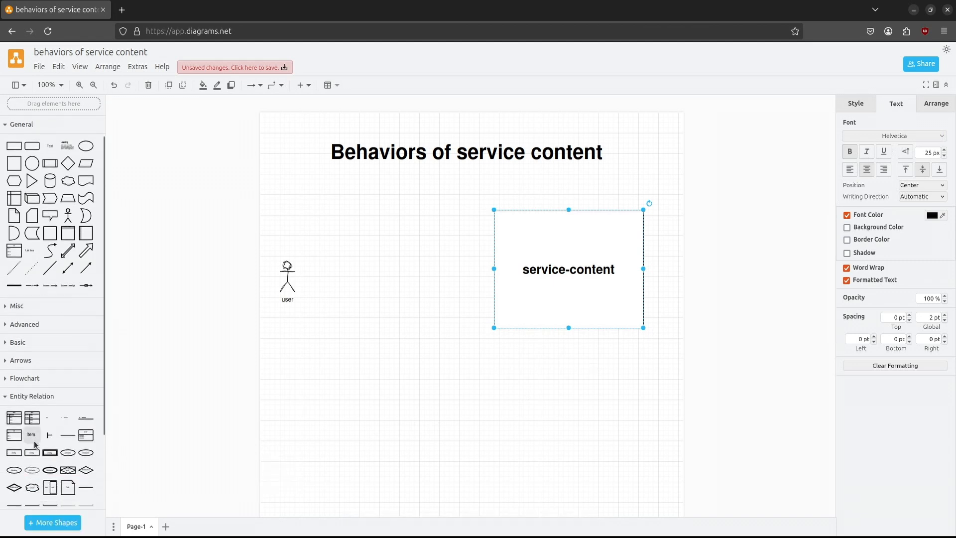
mouse_move(87, 388)
left_click_drag(88, 388, 387, 237)
Rename the entity shape "CreateContentRequest"
double_click(390, 217)
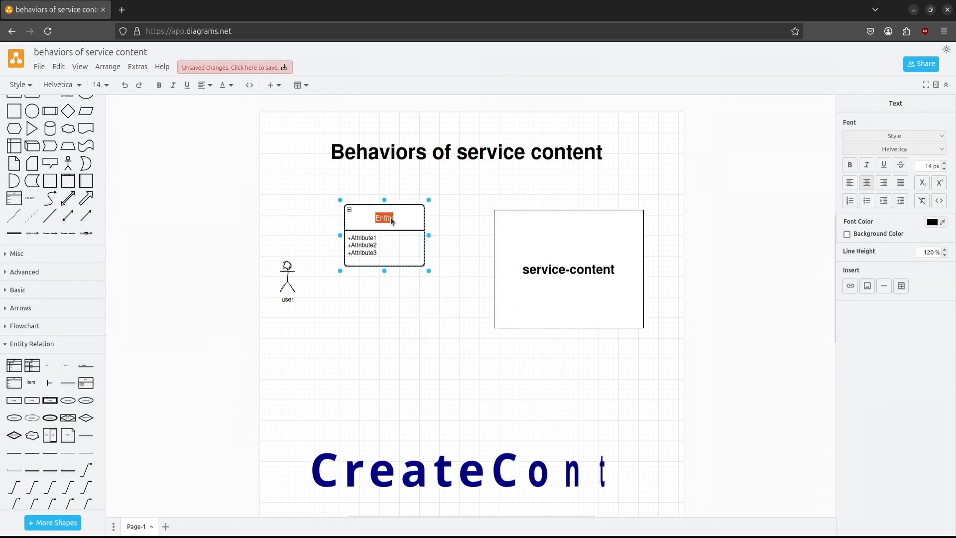
type("Create")
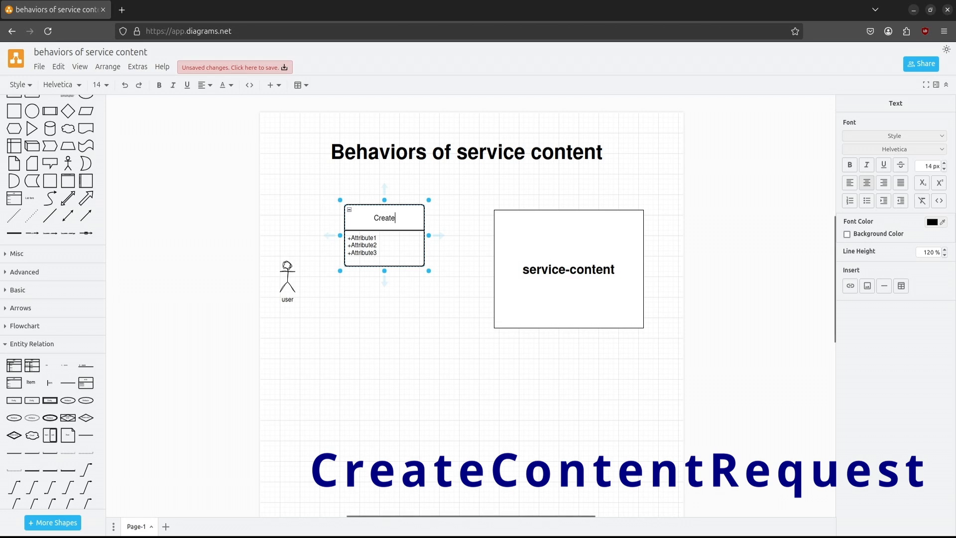
type("ContentRequest")
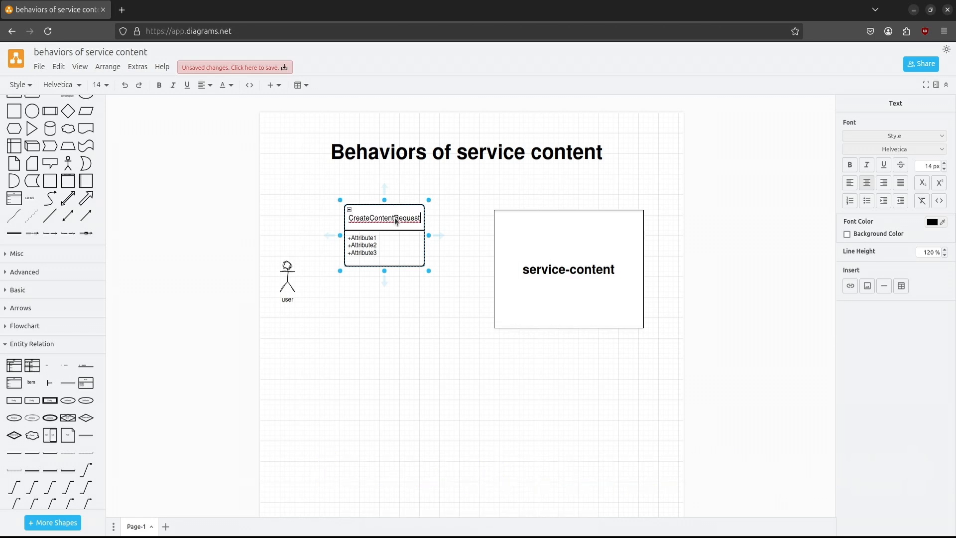
Replace the CreateContentRequest entity's default attributes with "+ username" and "+text" on separate lines
double_click(355, 239)
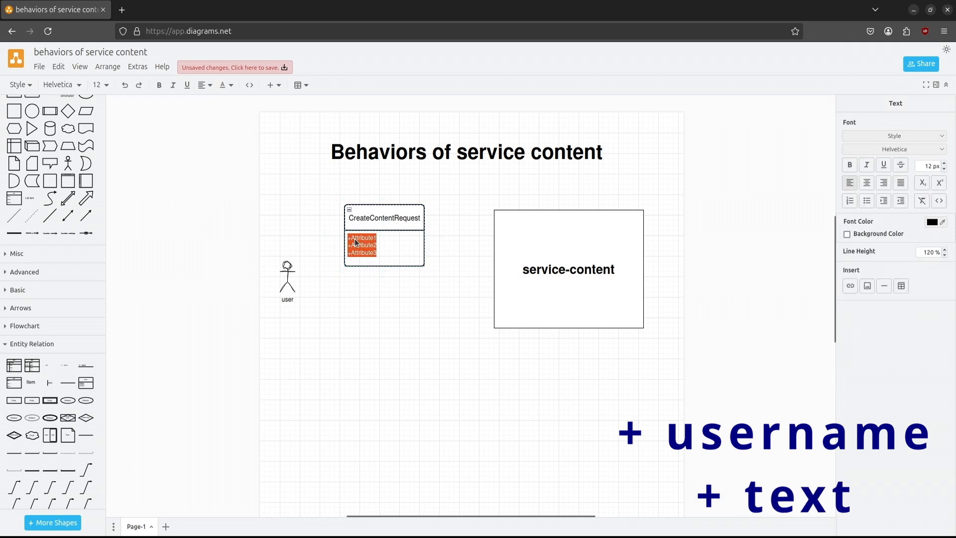
type("+ use")
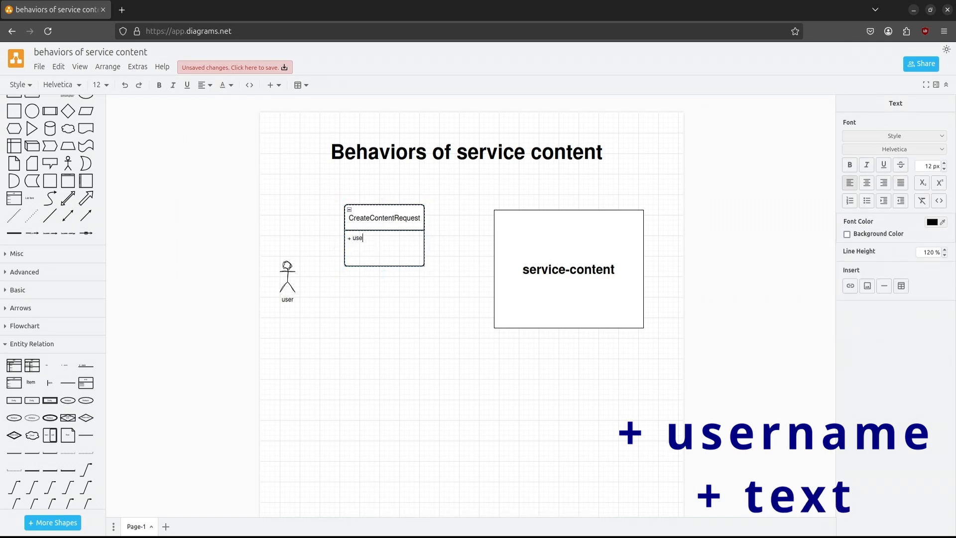
type("rname")
key("Return")
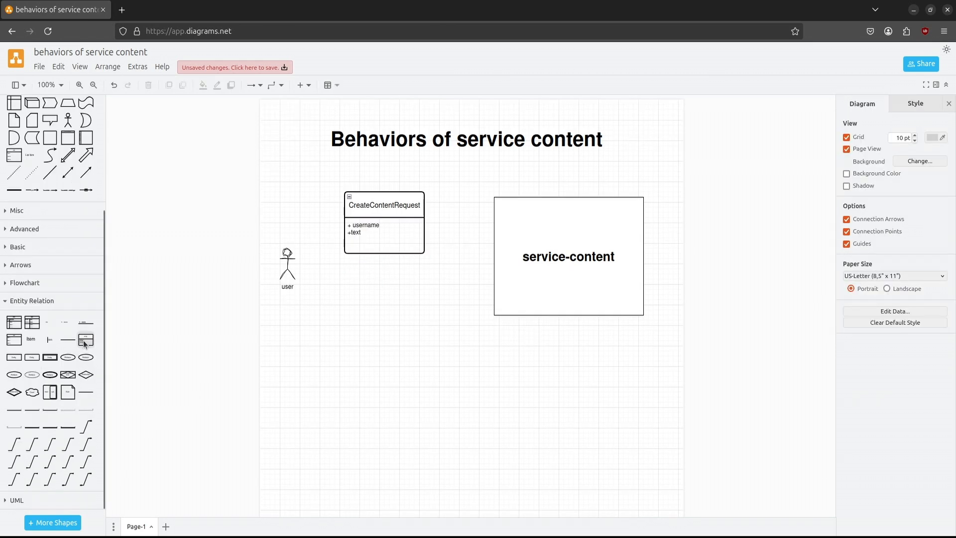
Add a second Entity Relation entity with an attribute list below CreateContentRequest and rename it "CreateContentResponse"
left_click(85, 343)
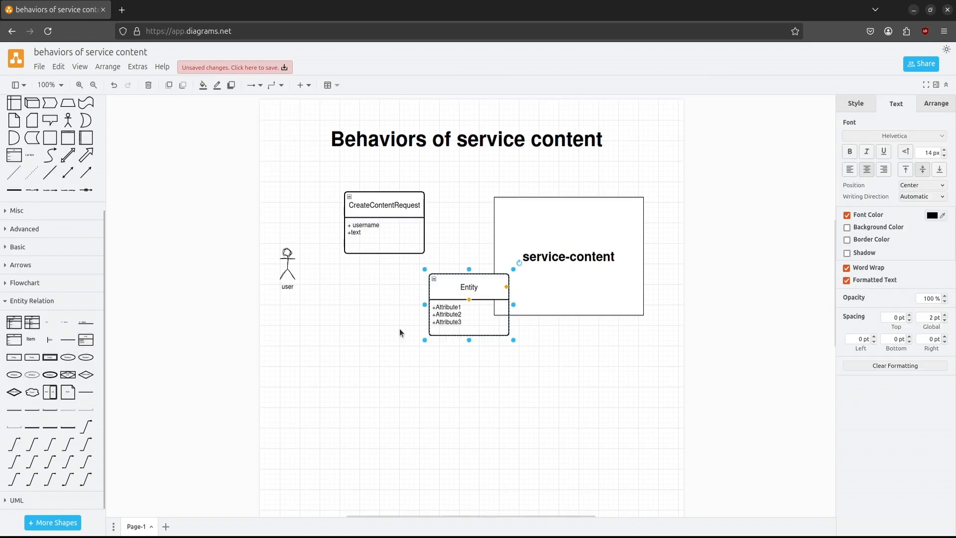
left_click_drag(480, 279, 389, 328)
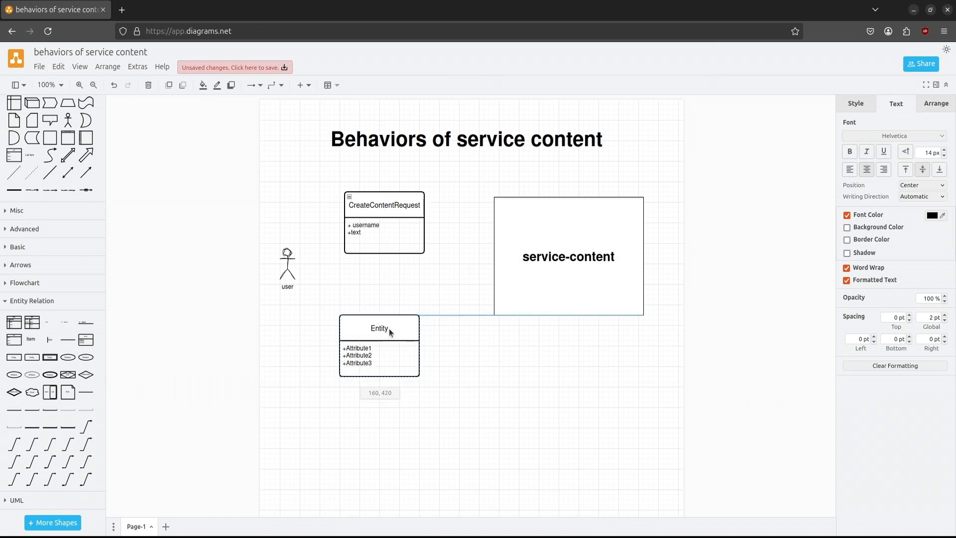
double_click(390, 328)
type("CreateContentResponse")
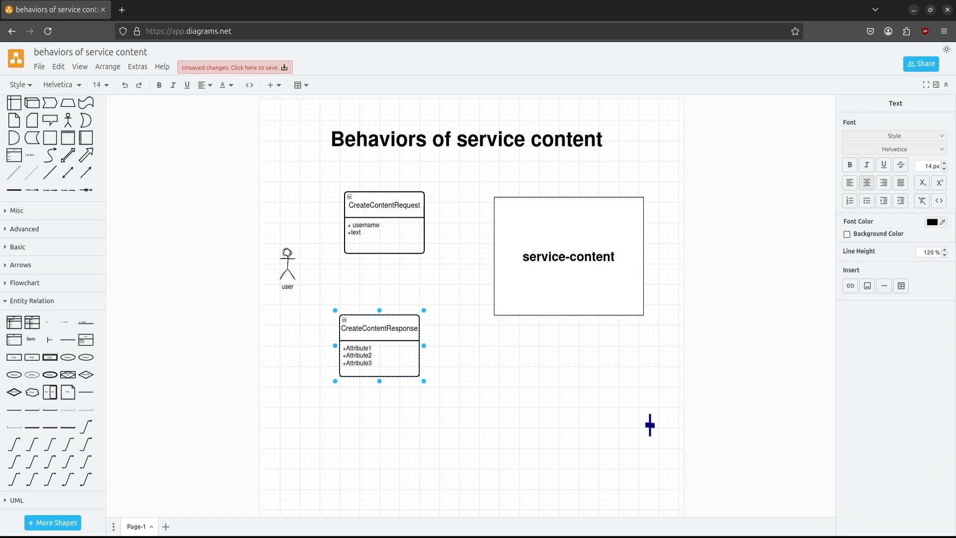
Replace the CreateContentResponse entity's default attributes with "+ url" and "+ creationTime" on separate lines
left_click(357, 354)
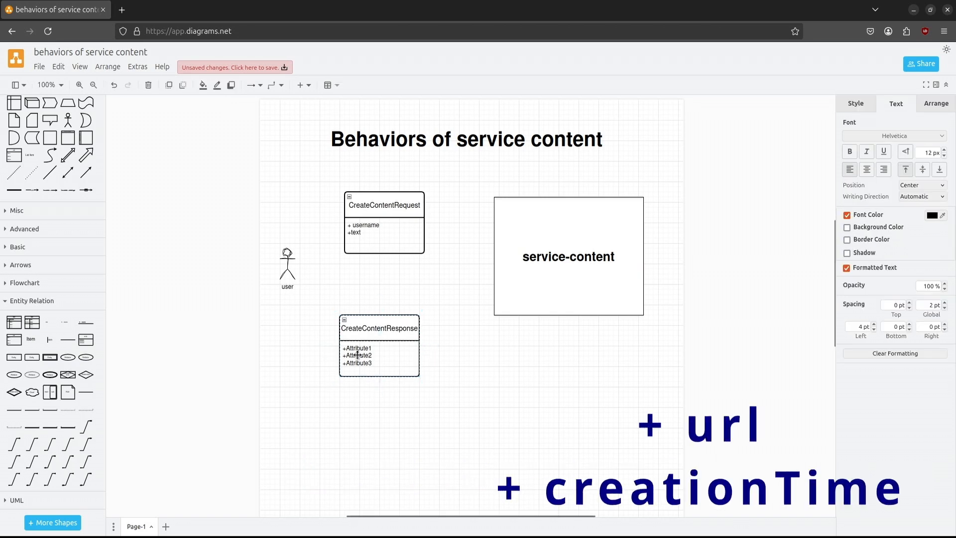
double_click(357, 354)
type("+ cre")
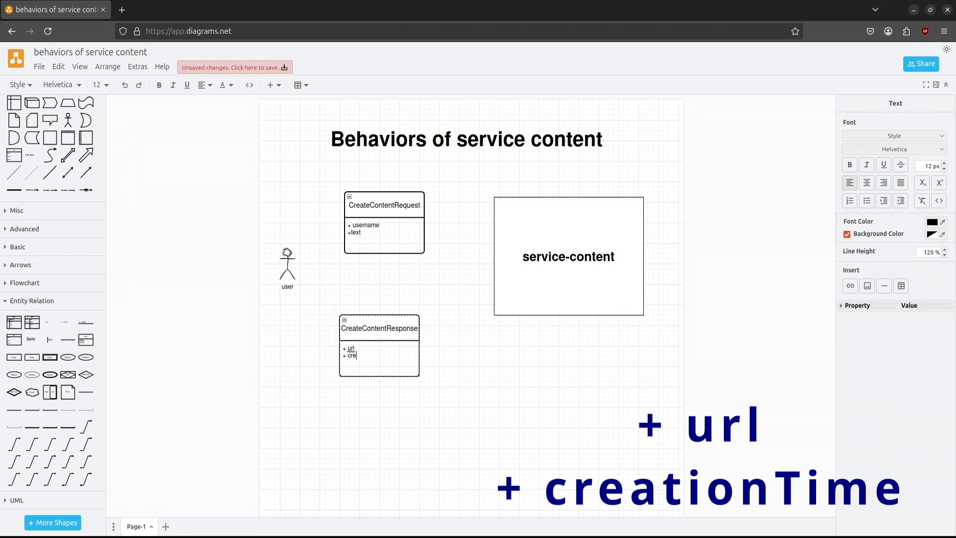
type("me")
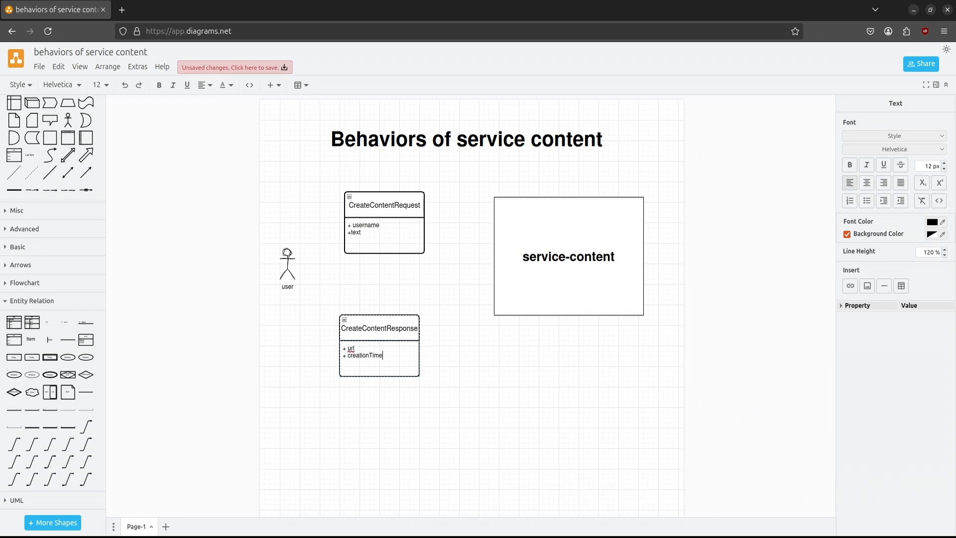
Draw a horizontal directional connector from the user actor to the service-content rectangle, just below CreateContentRequest
left_click(84, 176)
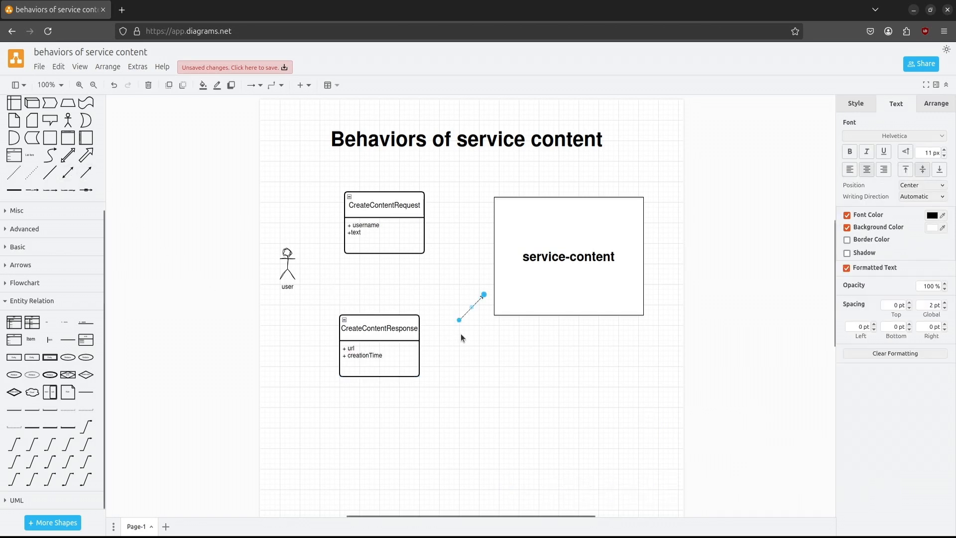
left_click_drag(462, 320, 305, 264)
left_click_drag(483, 294, 479, 264)
Draw a parallel return arrow from the service-content rectangle back to the user actor, just below the first arrow
left_click(86, 172)
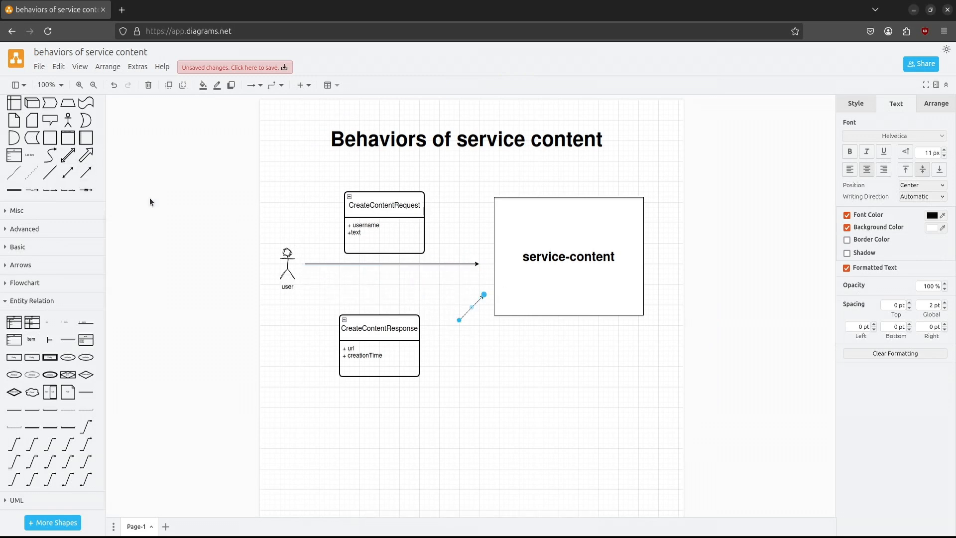
left_click_drag(483, 298, 305, 279)
left_click_drag(460, 322, 476, 278)
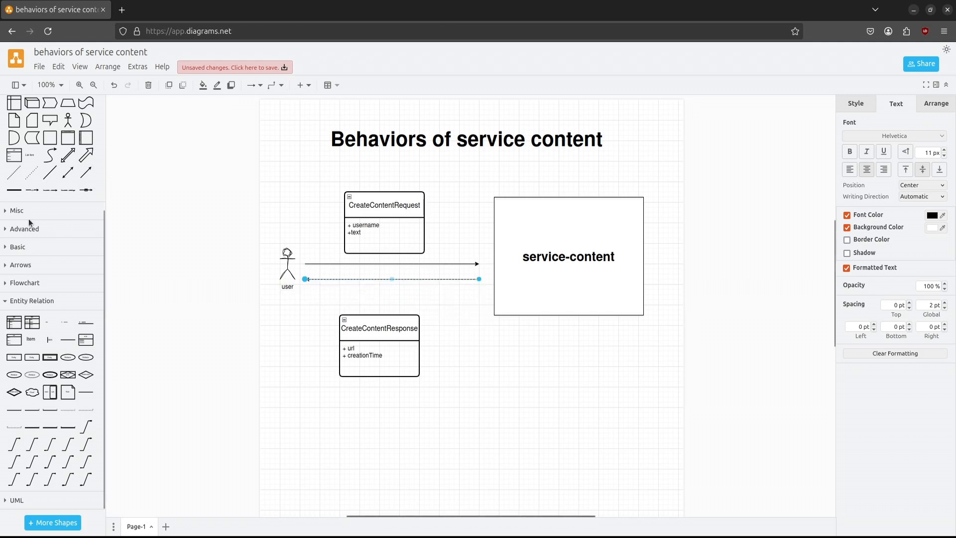
Add the large bold heading "1. Create Content Behavior" above the CreateContentRequest entity, widening its text box to fit one line
scroll(30, 219, "up", 5)
left_click_drag(54, 200, 274, 165)
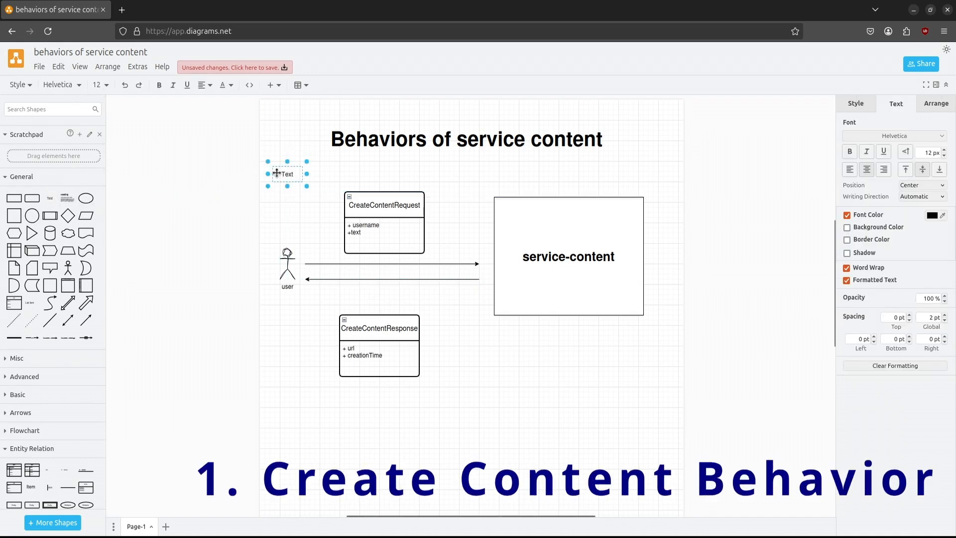
type("1. C")
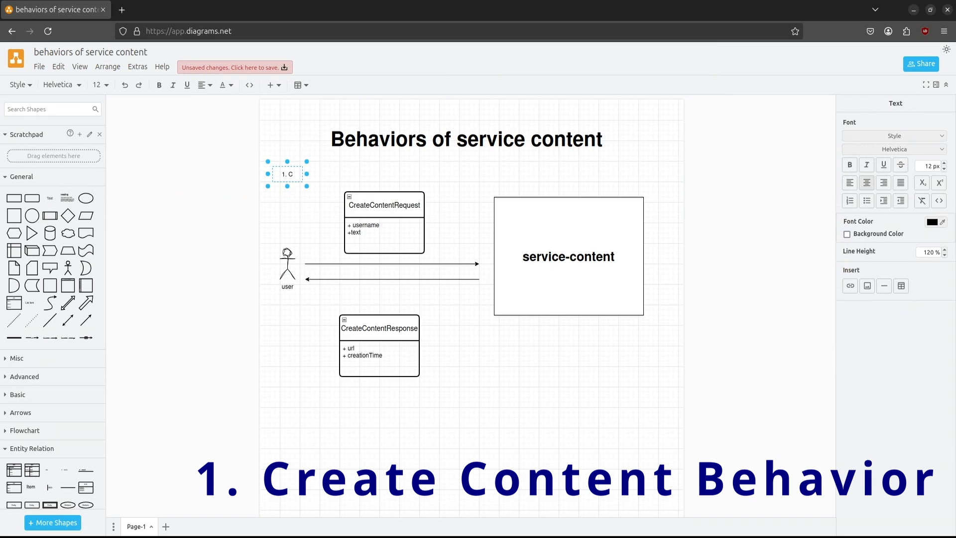
type("reate Con")
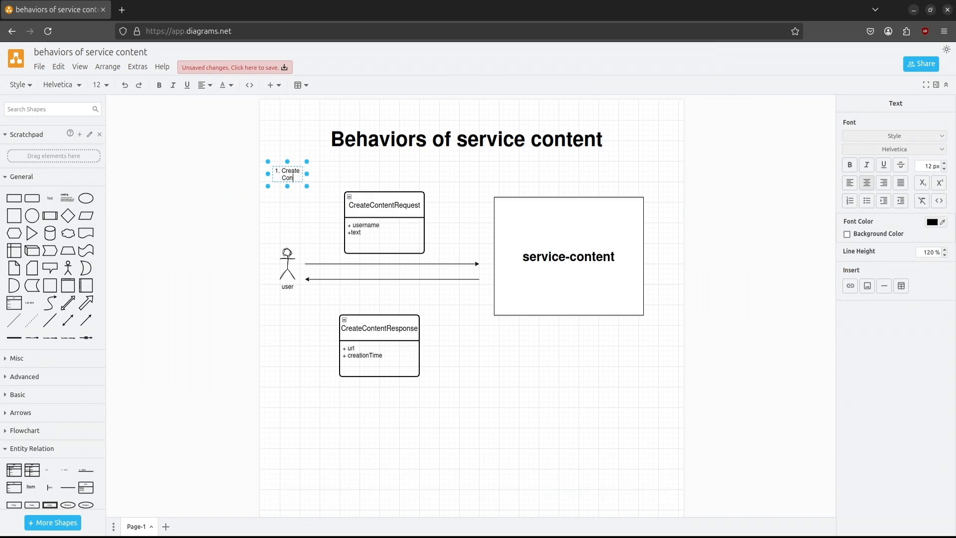
type("tent Behavior")
left_click(306, 172)
left_click_drag(306, 173, 463, 173)
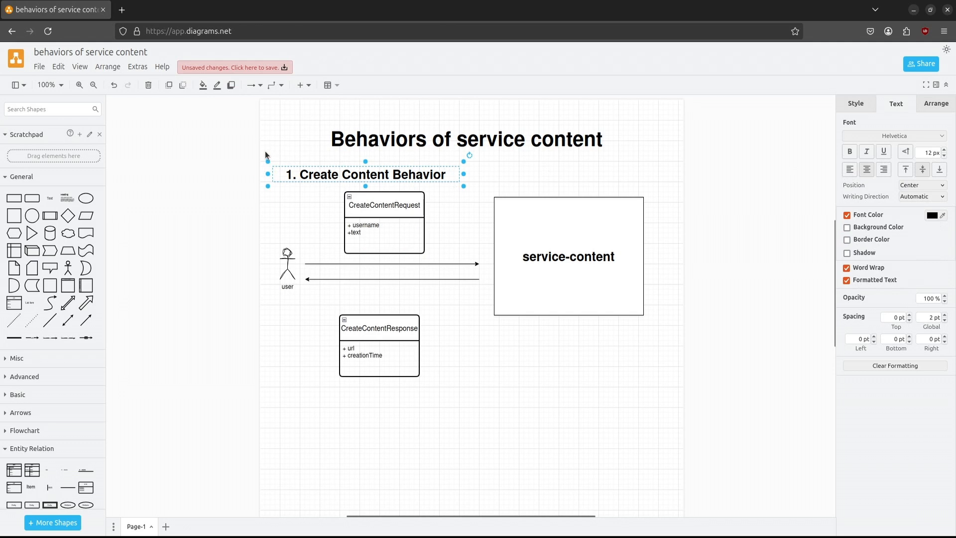
Duplicate the entire Create Content Behavior block, including heading, actor, entities, arrows and service rectangle, and place the copy below the original
left_click_drag(265, 151, 671, 432)
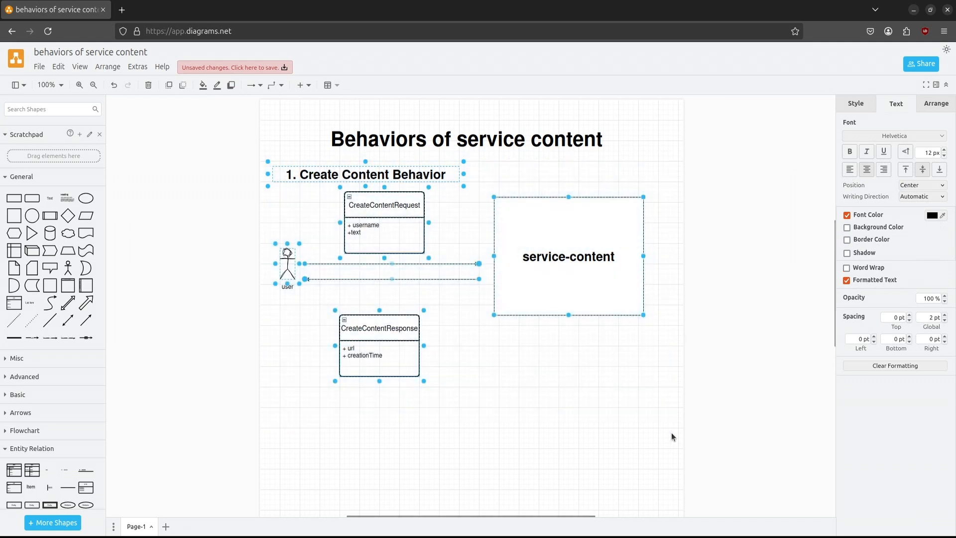
key("ctrl+c")
key("ctrl+v")
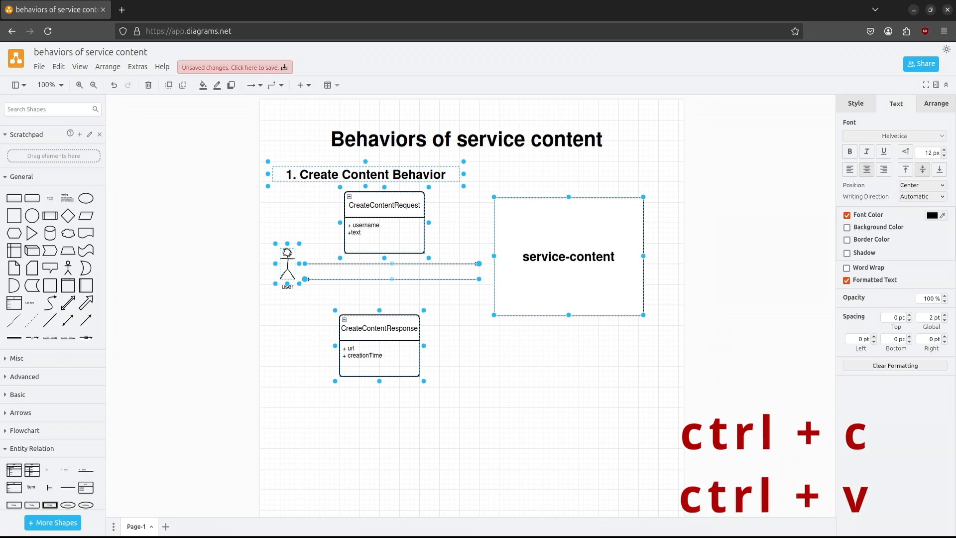
key("ctrl+v")
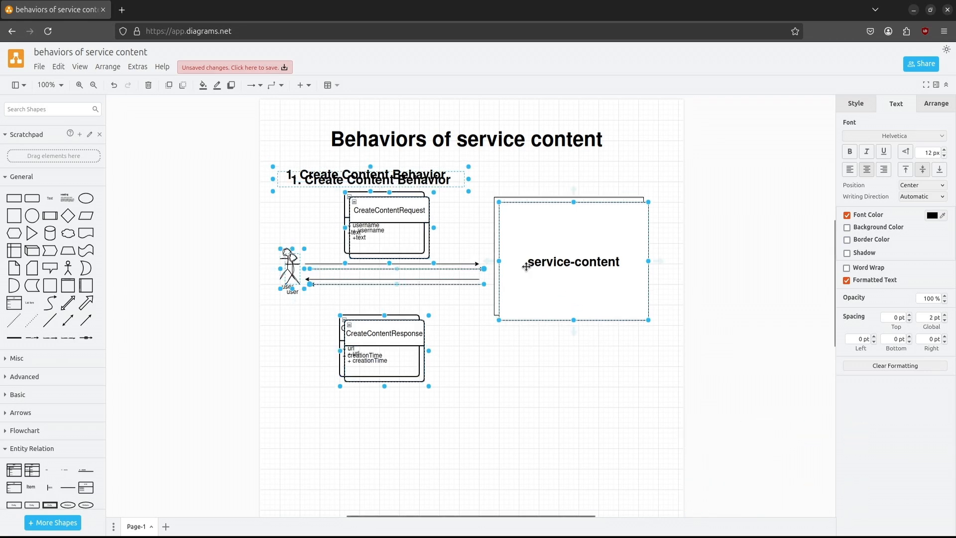
left_click_drag(525, 266, 515, 449)
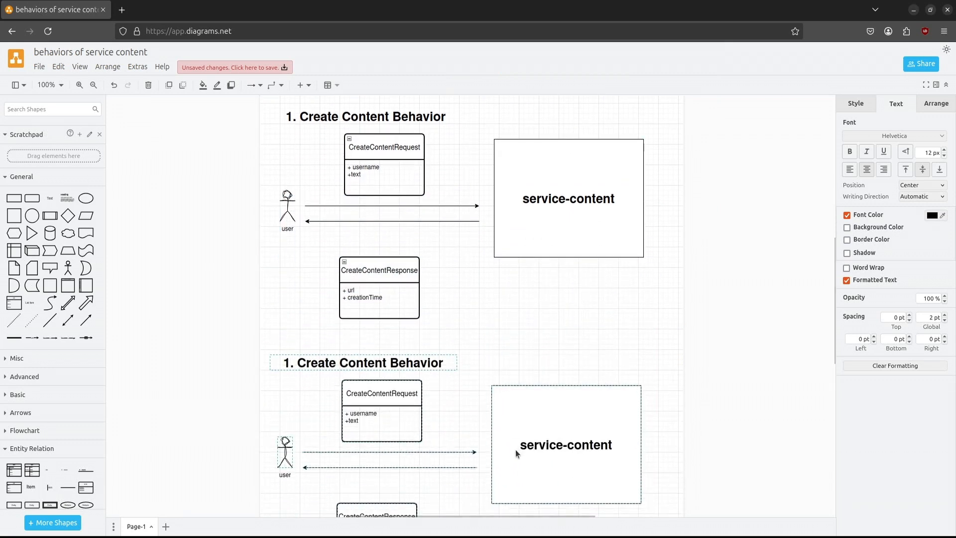
Change the copied block's heading to "2. Read Content Behavior"
double_click(305, 366)
type("2. ")
type("Read")
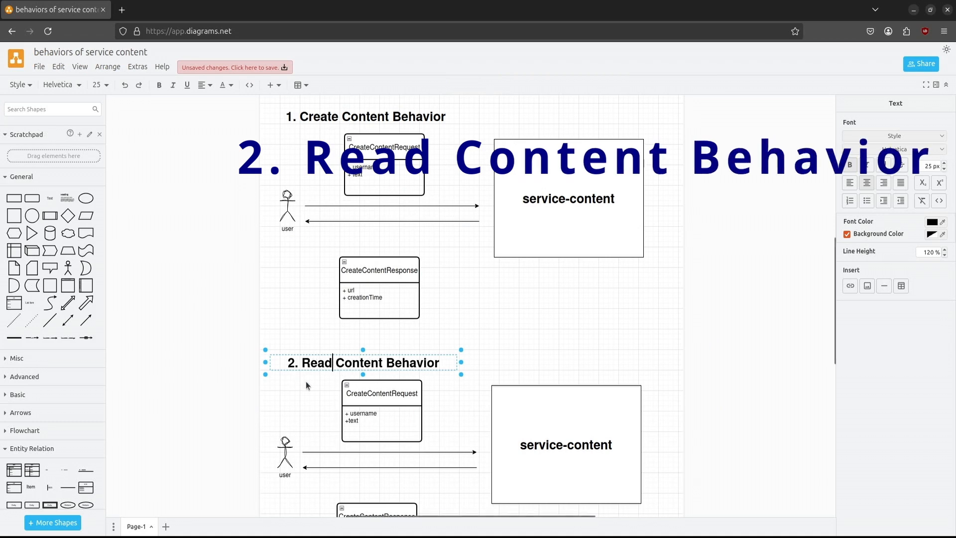
Rename the request entity in the Read Content Behavior block "ReadContentRequest"
left_click(367, 395)
double_click(365, 392)
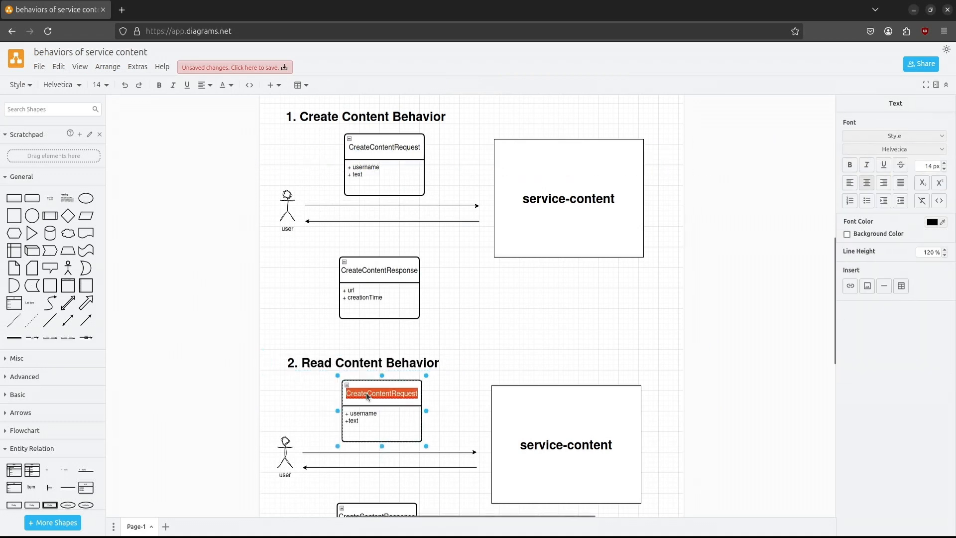
left_click(367, 393)
key("BackSpace")
key("BackSpace")
key("BackSpace")
key("BackSpace")
key("BackSpace")
key("BackSpace")
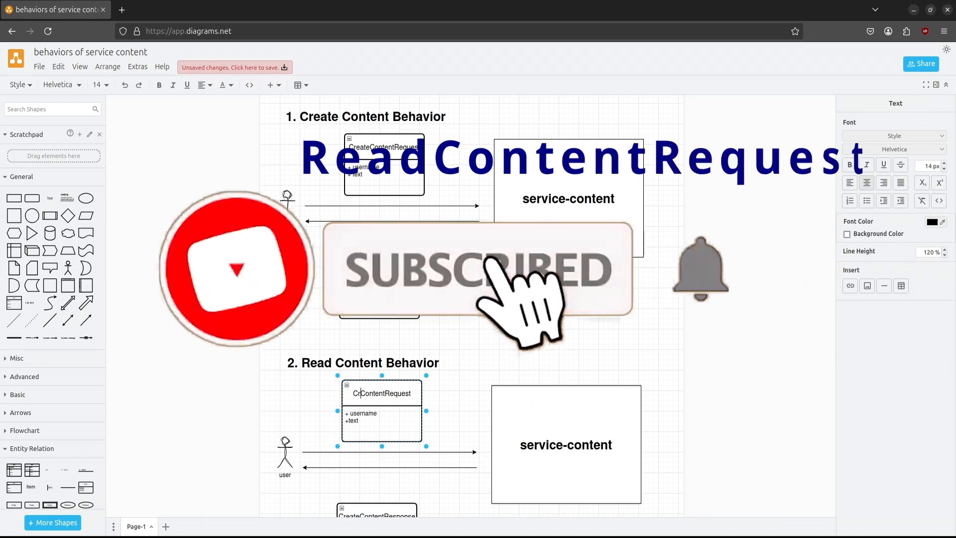
type("Read")
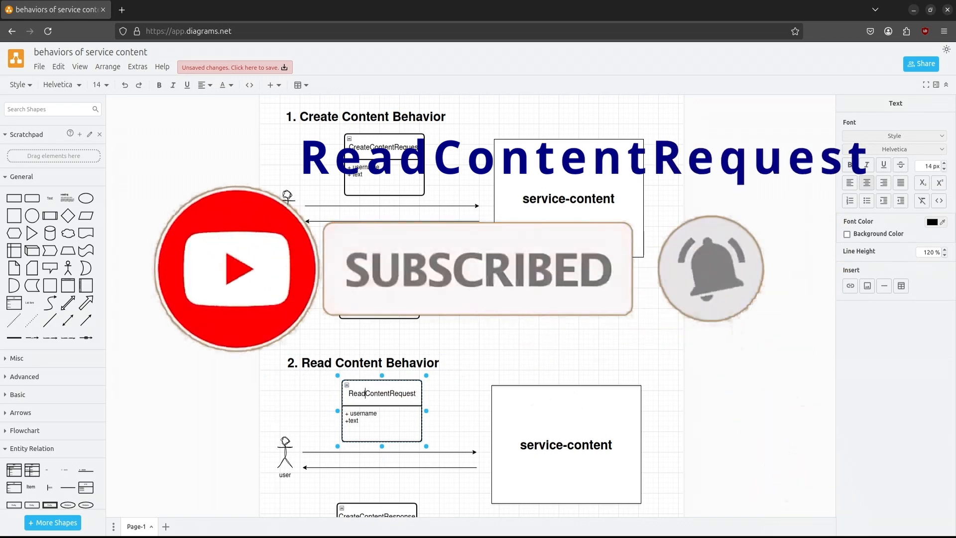
Replace the ReadContentRequest entity's attributes with "+ username" and "+ url" on separate lines
left_click(362, 422)
double_click(355, 420)
type("+ username")
key("Return")
type("+ url")
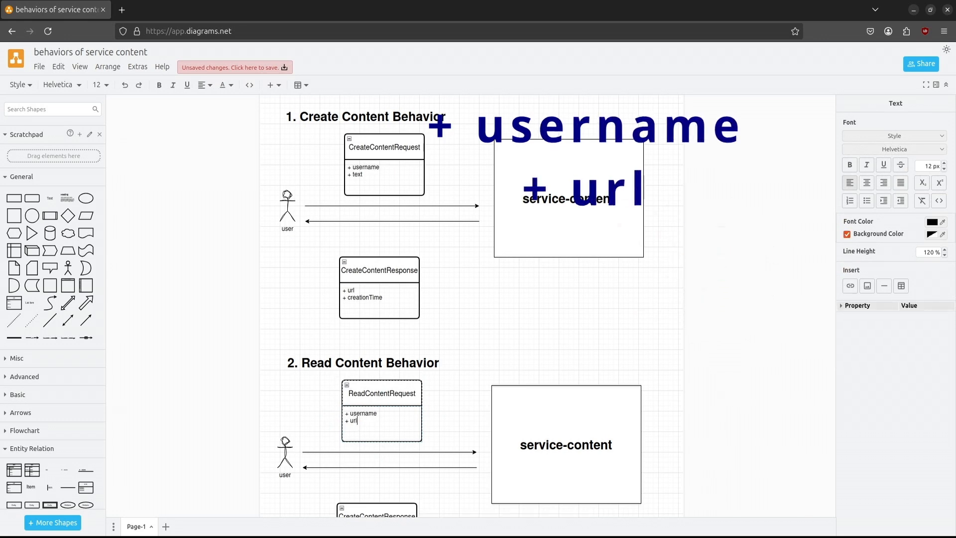
Rename the response entity in the Read Content Behavior block "ReadContentResponse"
scroll(371, 398, "down", 5)
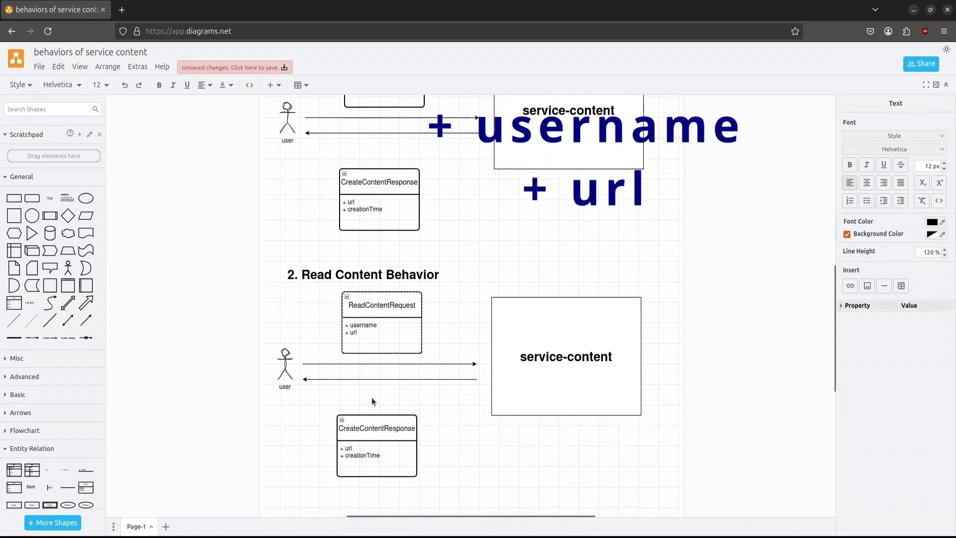
left_click(364, 393)
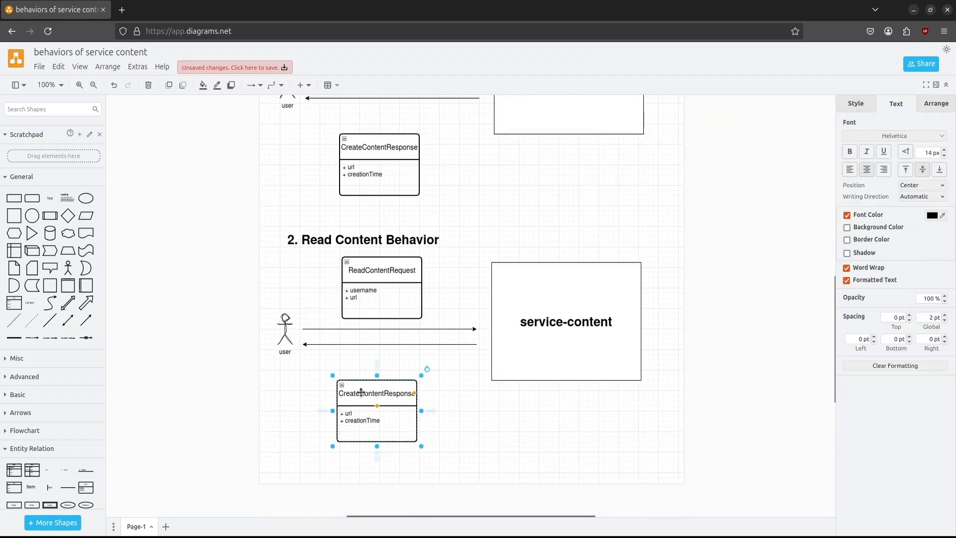
double_click(360, 393)
left_click(360, 393)
key("BackSpace")
key("BackSpace")
key("BackSpace")
key("BackSpace")
key("BackSpace")
key("BackSpace")
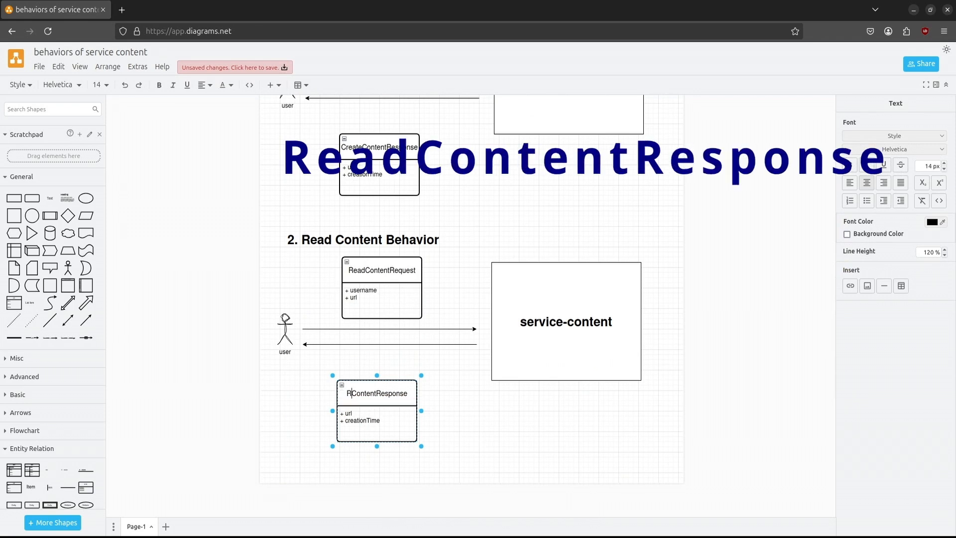
Replace the ReadContentResponse entity's attributes with the single line "+ text"
left_click(357, 420)
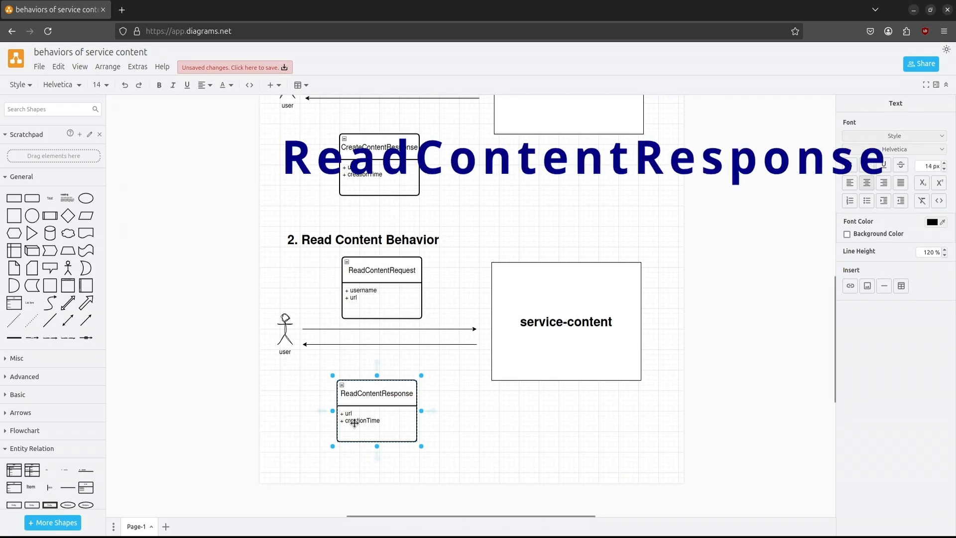
double_click(357, 420)
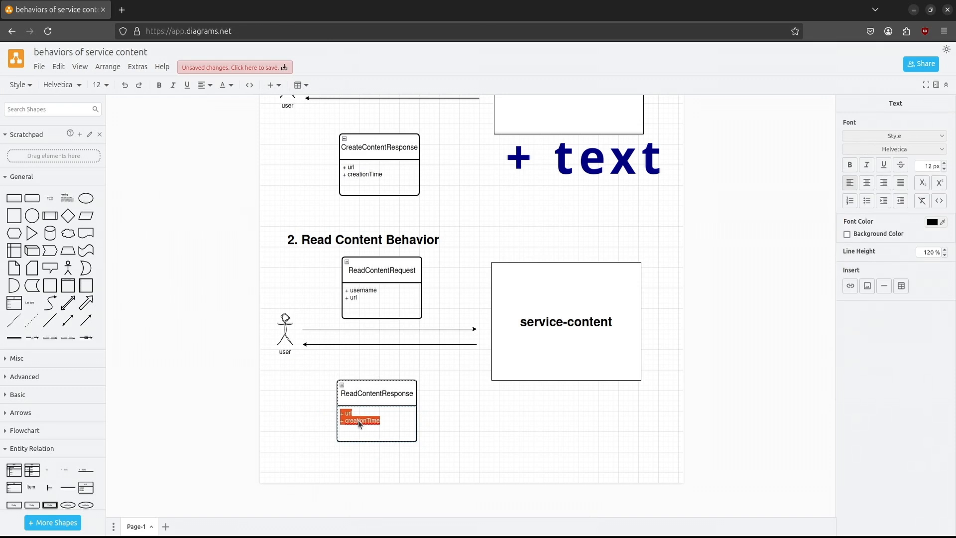
type("+ text")
Select the entire Read Content Behavior block, including its heading, actor, both entities, both arrows and the service-content rectangle
scroll(365, 422, "left", 1)
left_click_drag(294, 212, 652, 466)
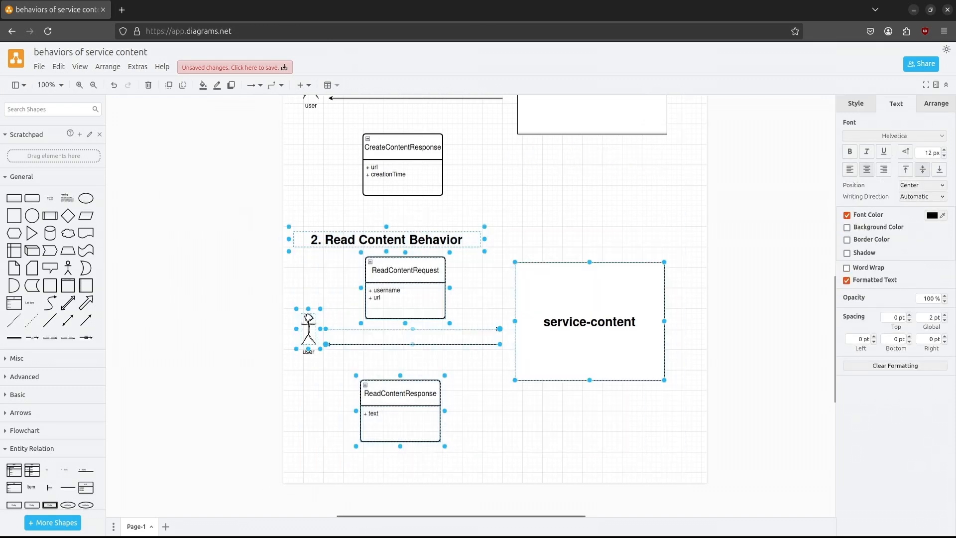